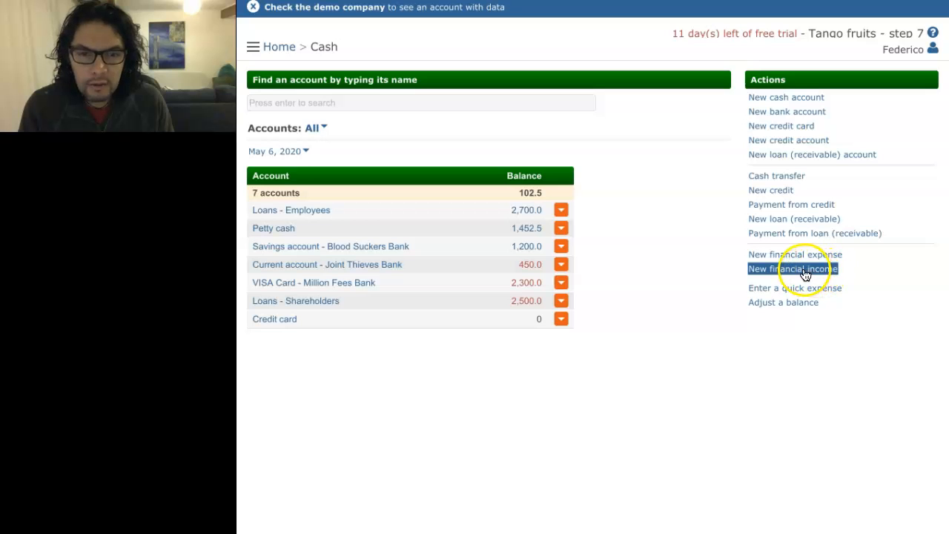
# Record a financial income of type Interest for 15 in Savings account - Blood Suckers Bank, saving and closing the form
pyautogui.click(806, 273)
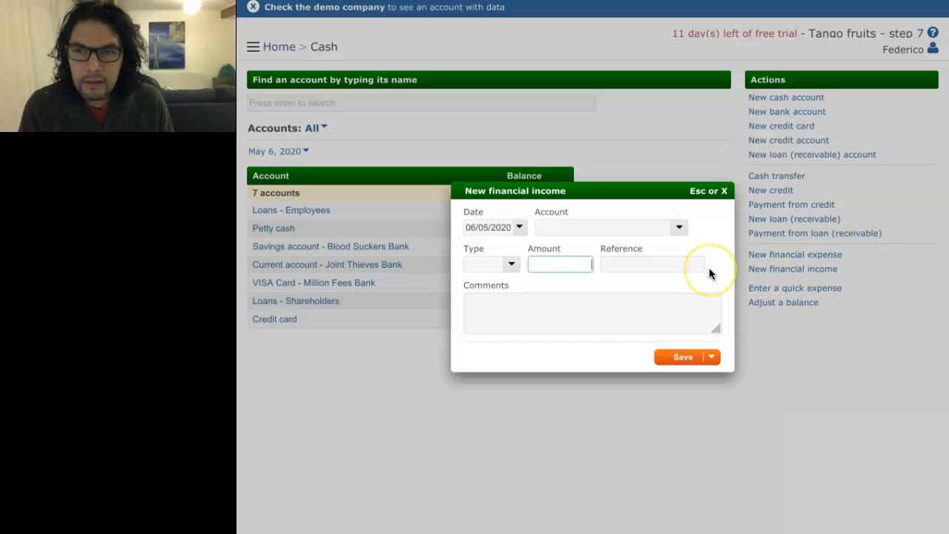
pyautogui.click(678, 231)
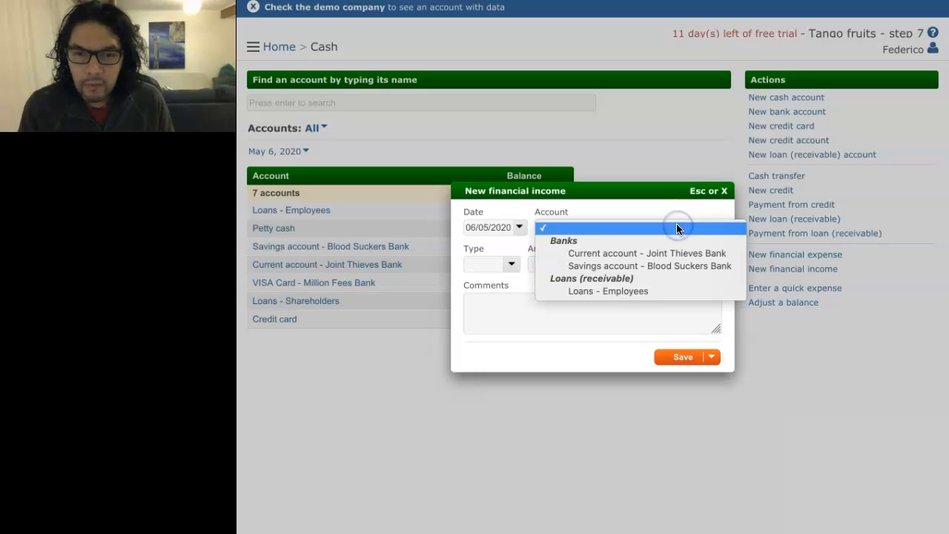
pyautogui.click(673, 266)
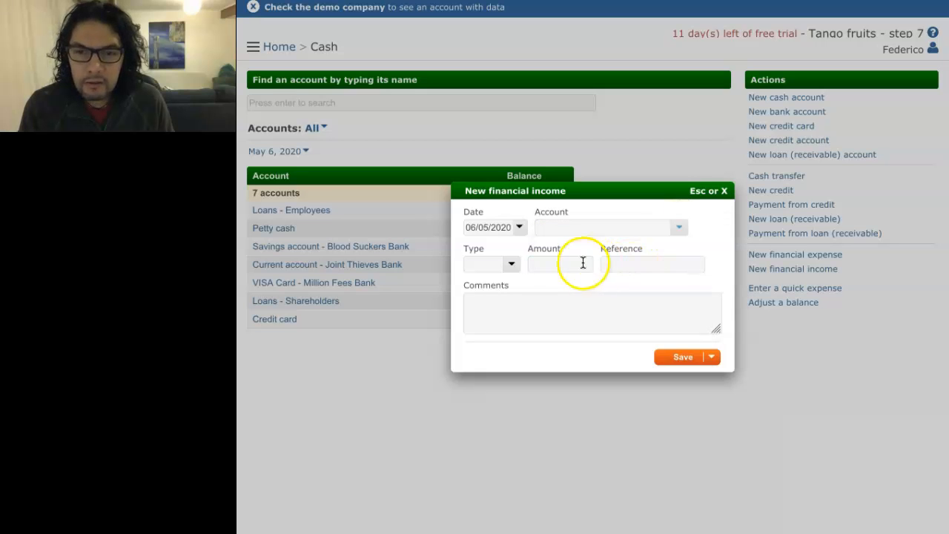
pyautogui.click(511, 262)
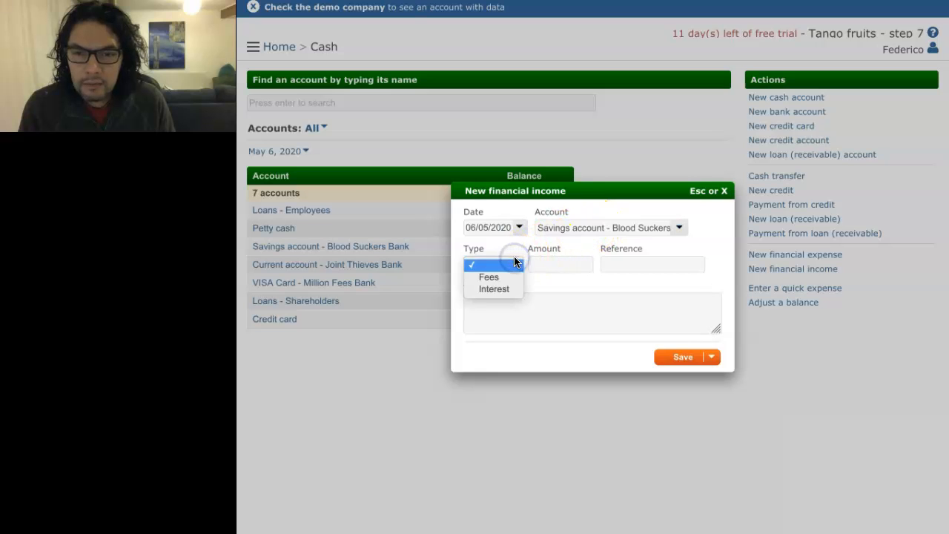
pyautogui.click(499, 289)
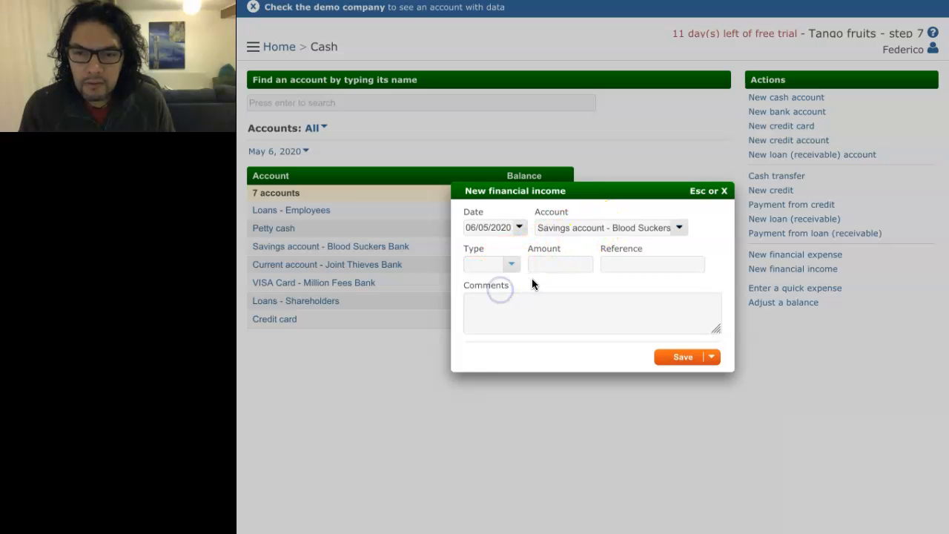
pyautogui.click(578, 265)
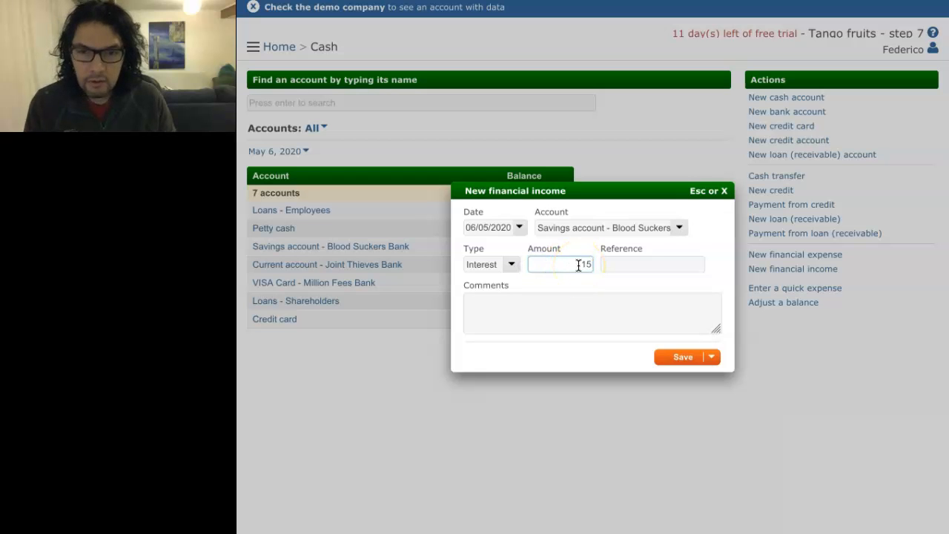
pyautogui.click(710, 357)
pyautogui.click(684, 393)
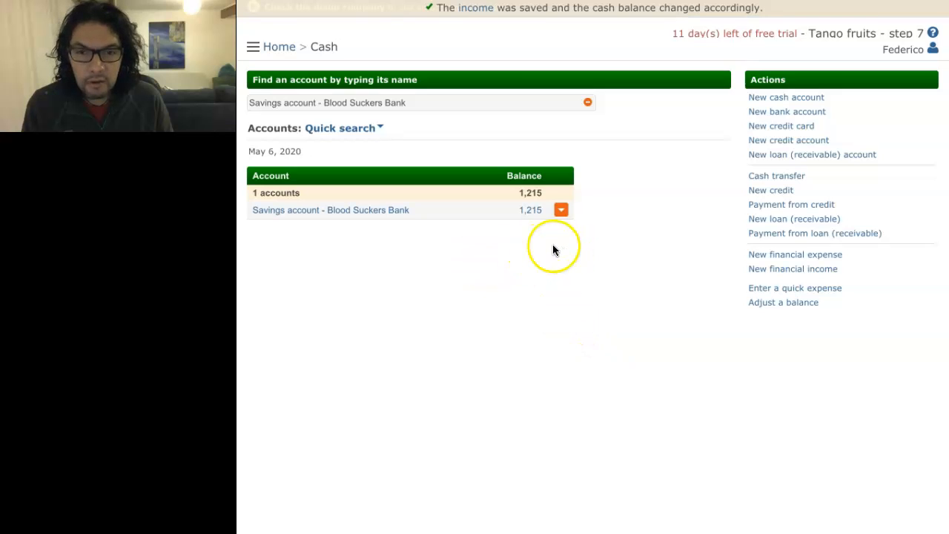
# Record a financial expense of type Interest for 70 on VISA Card - Million Fees Bank, saving and closing the form
pyautogui.click(804, 261)
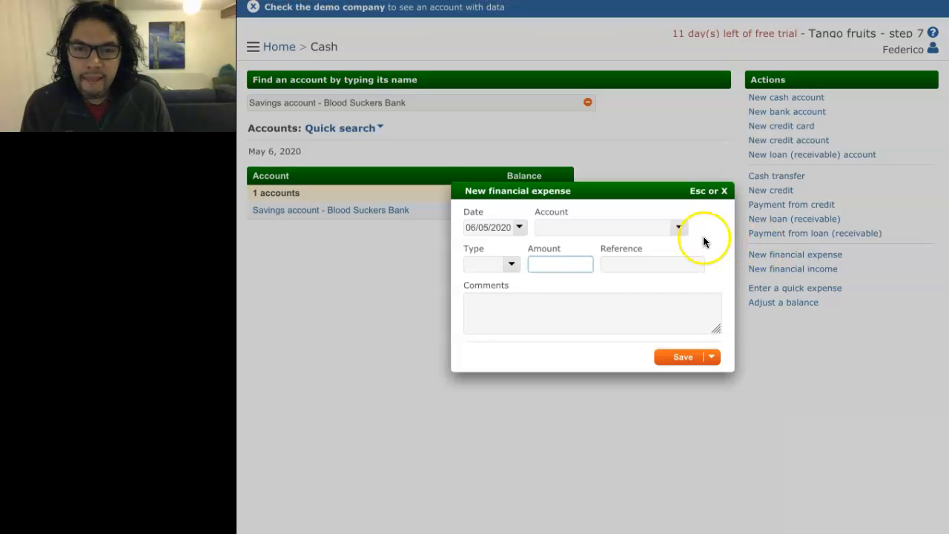
pyautogui.click(680, 228)
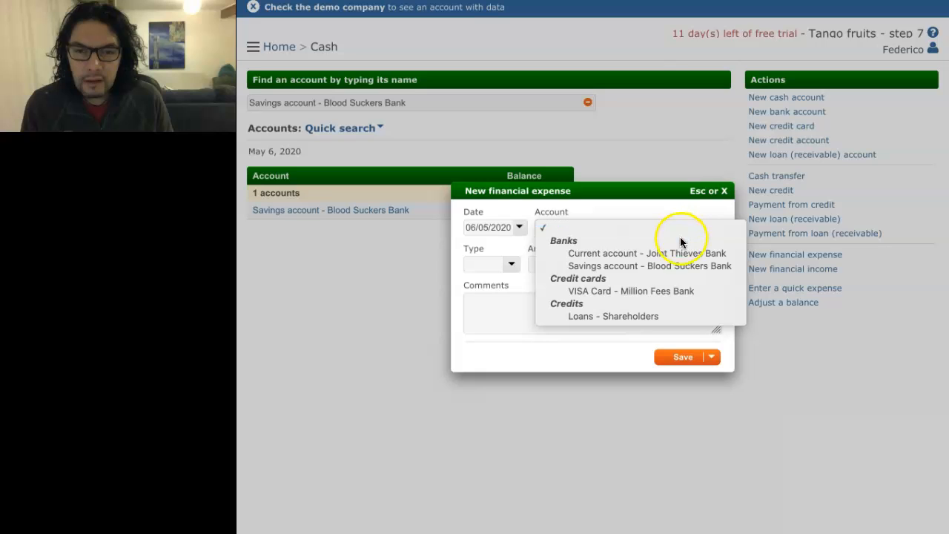
pyautogui.click(675, 287)
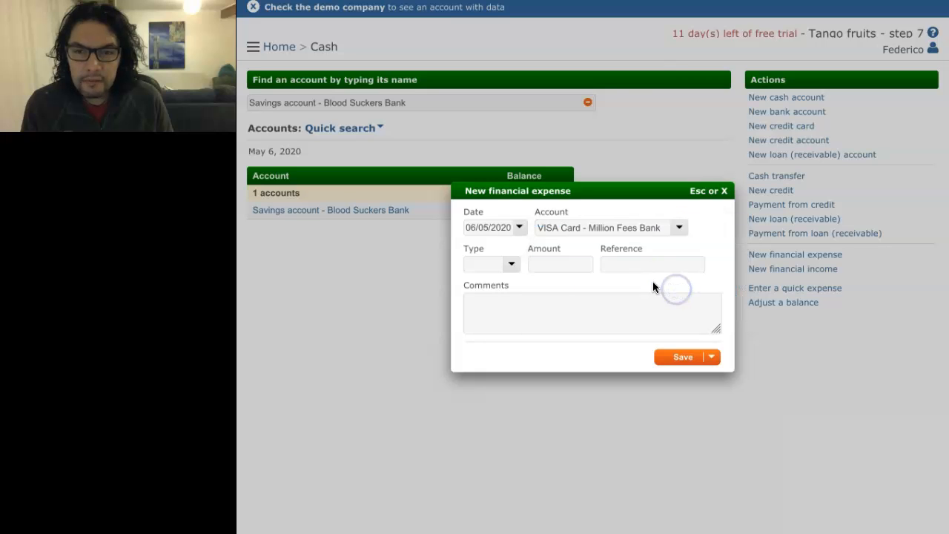
pyautogui.click(512, 267)
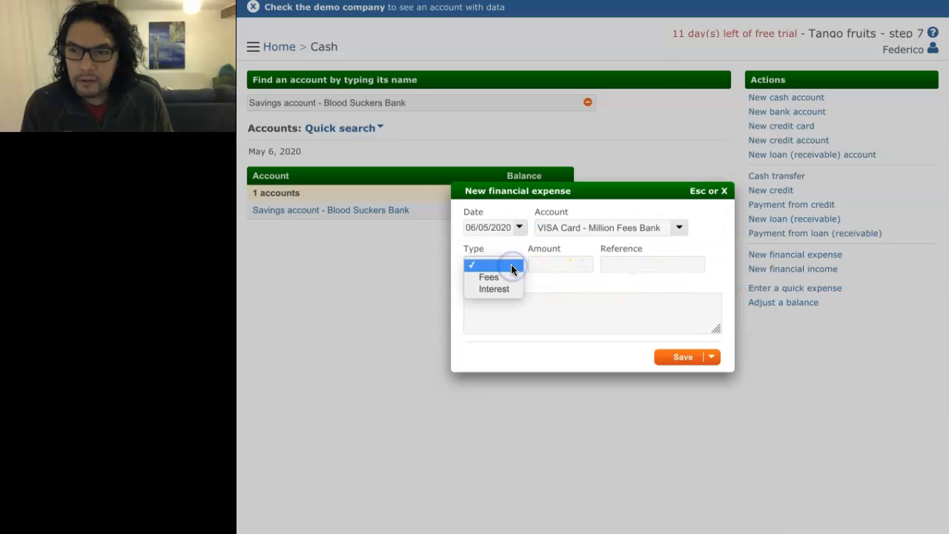
pyautogui.click(504, 288)
pyautogui.click(574, 266)
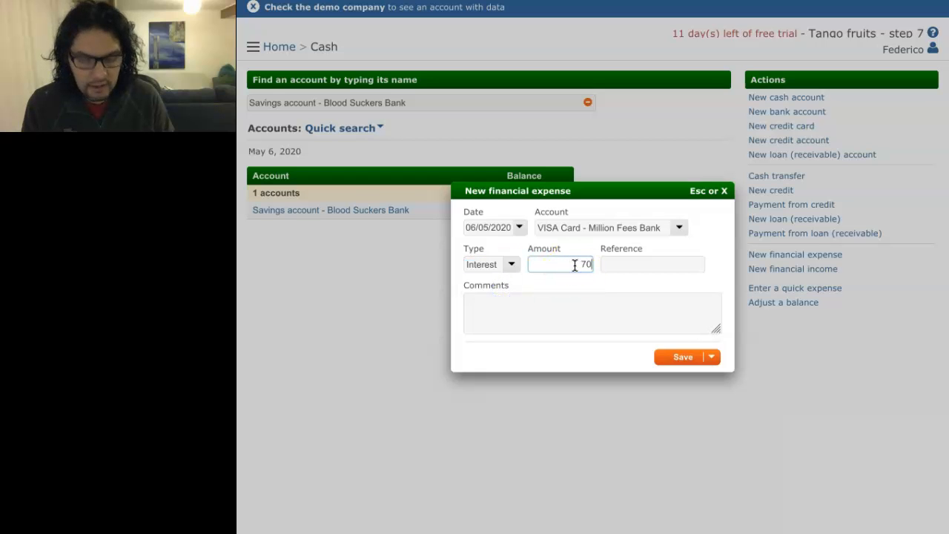
pyautogui.click(710, 357)
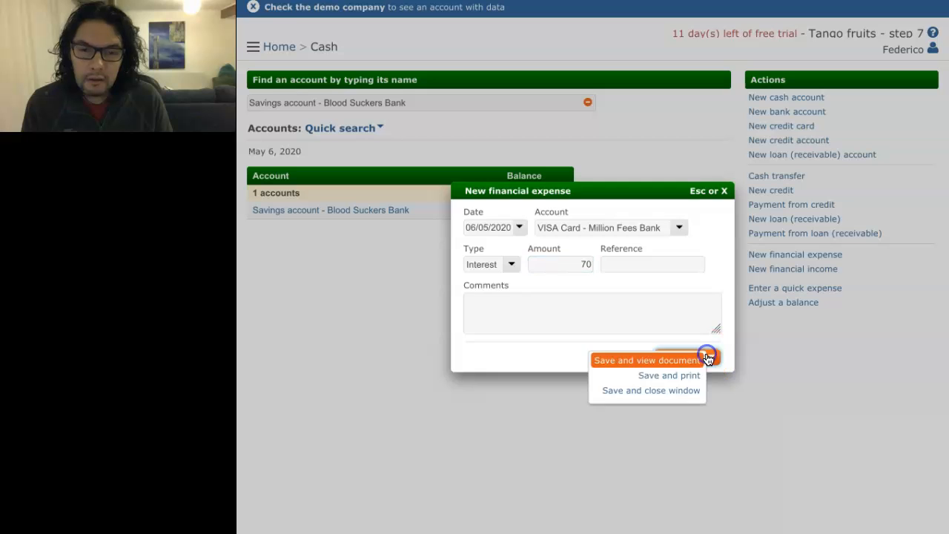
pyautogui.click(691, 398)
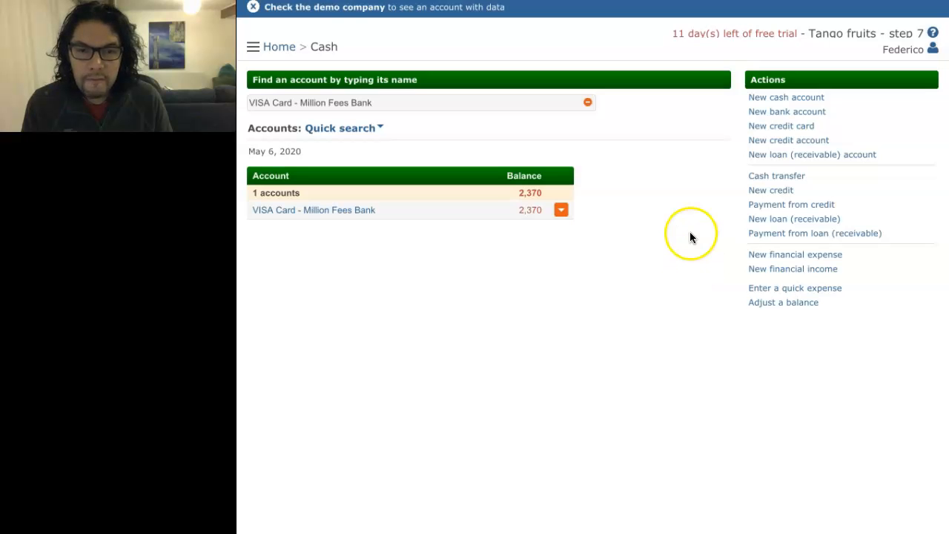
# Record a financial expense of type Fees for 50 on VISA Card - Million Fees Bank, saving and closing the form
pyautogui.click(793, 255)
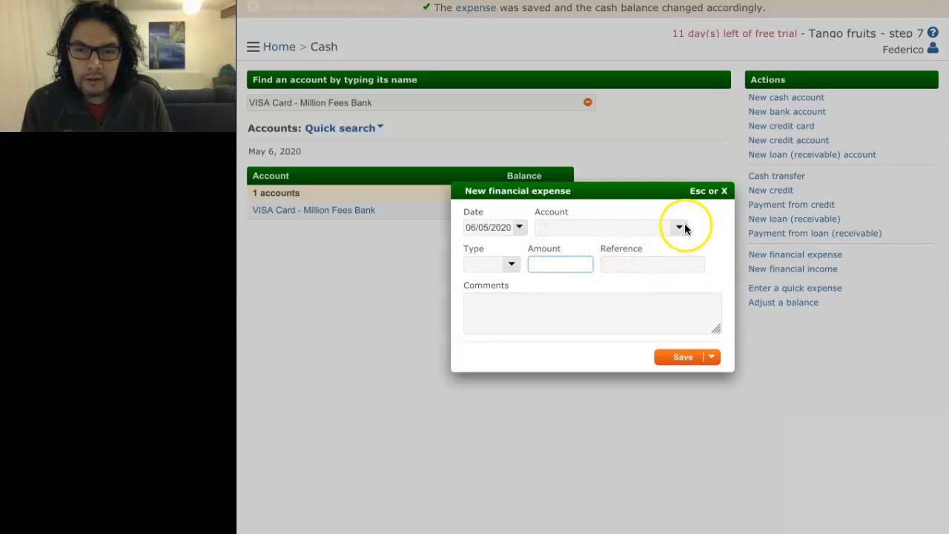
pyautogui.click(681, 228)
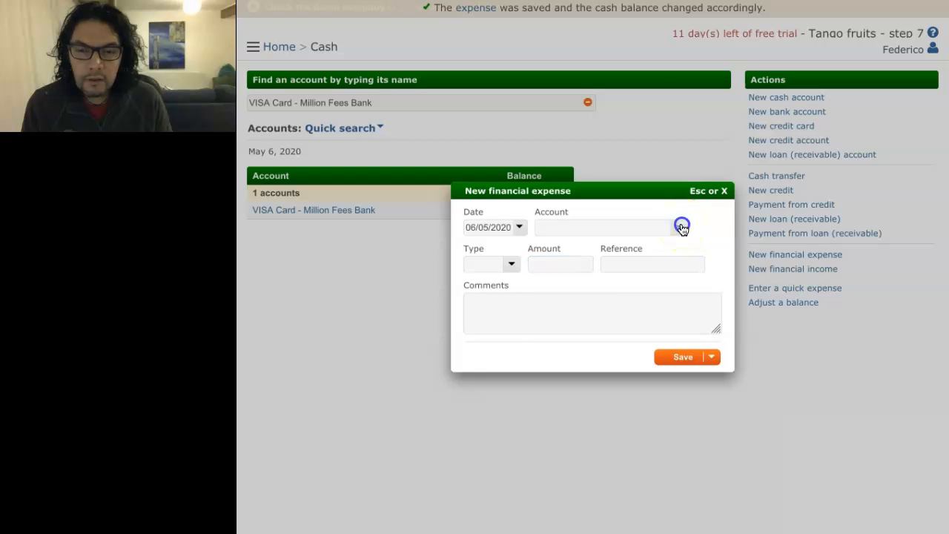
pyautogui.click(678, 289)
pyautogui.click(502, 271)
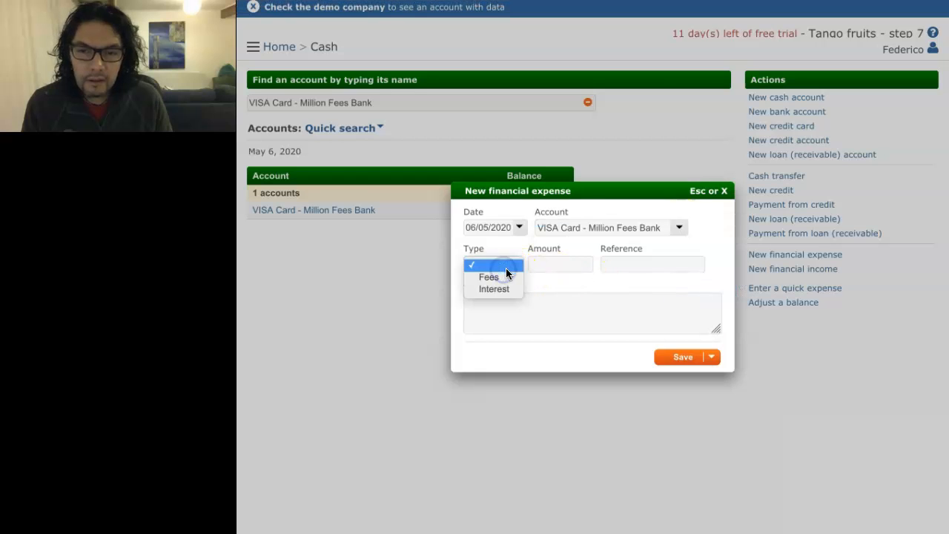
pyautogui.click(505, 278)
pyautogui.click(569, 258)
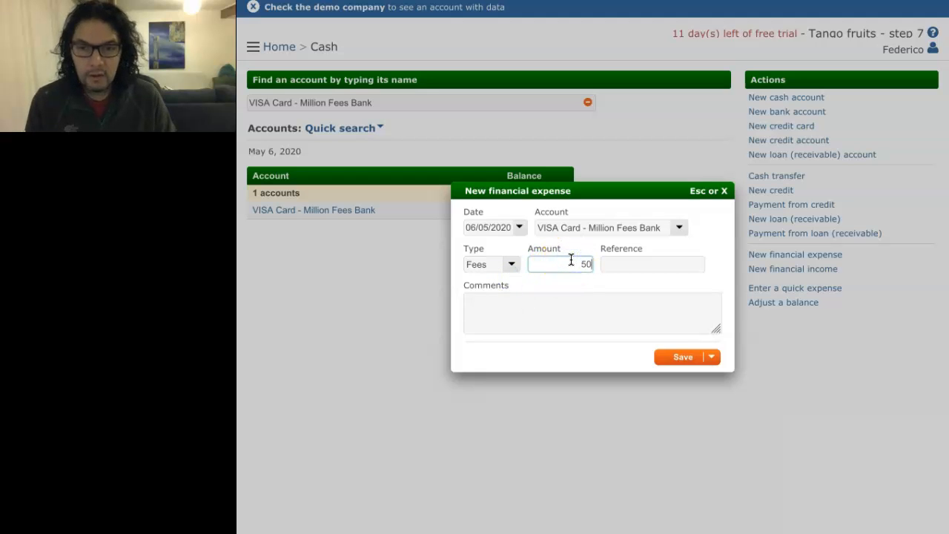
pyautogui.write('50')
pyautogui.click(708, 357)
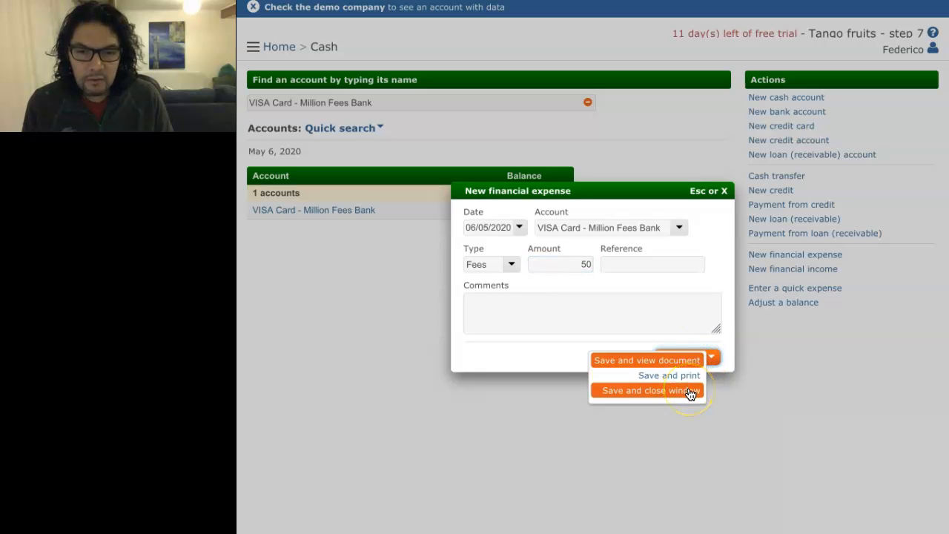
pyautogui.click(688, 387)
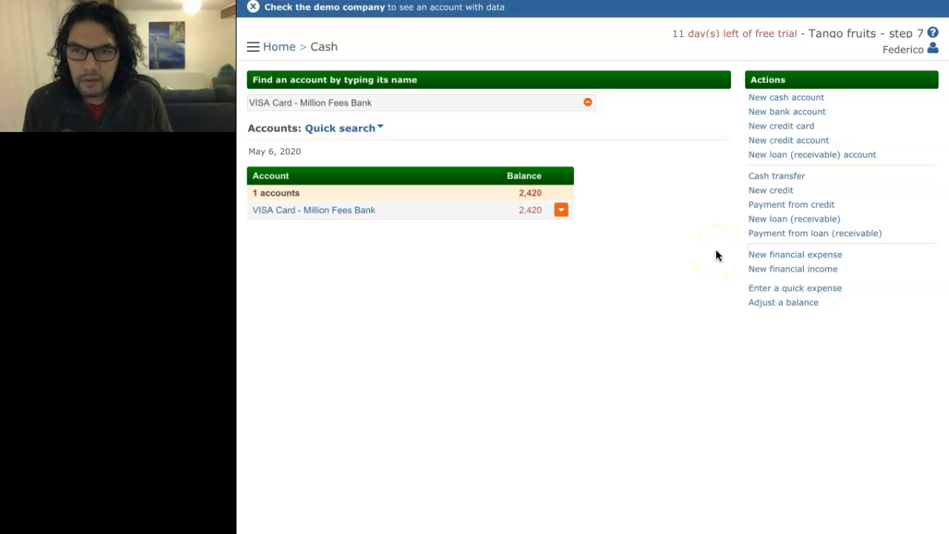
# Examine the items and payments of the Blood Suckers Bank interest transaction in the customer income list
pyautogui.press('m')
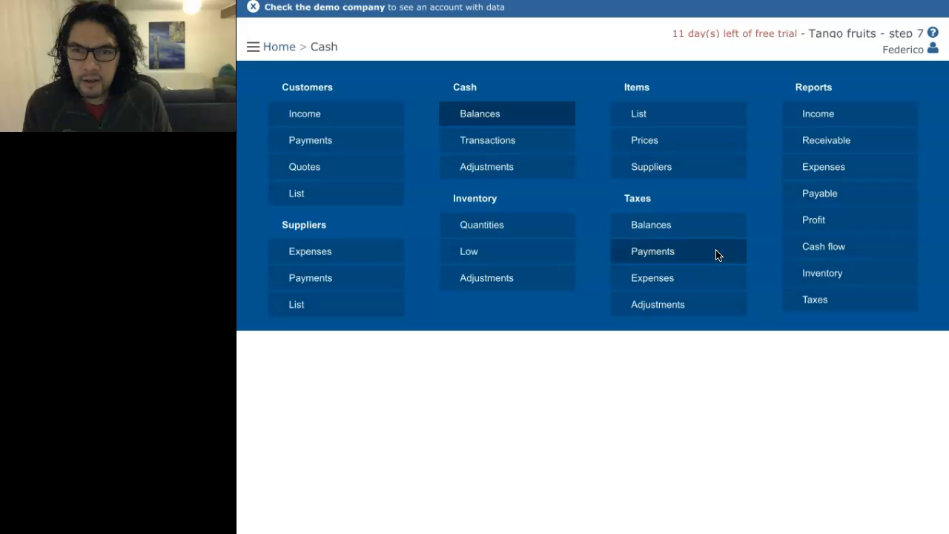
pyautogui.click(314, 117)
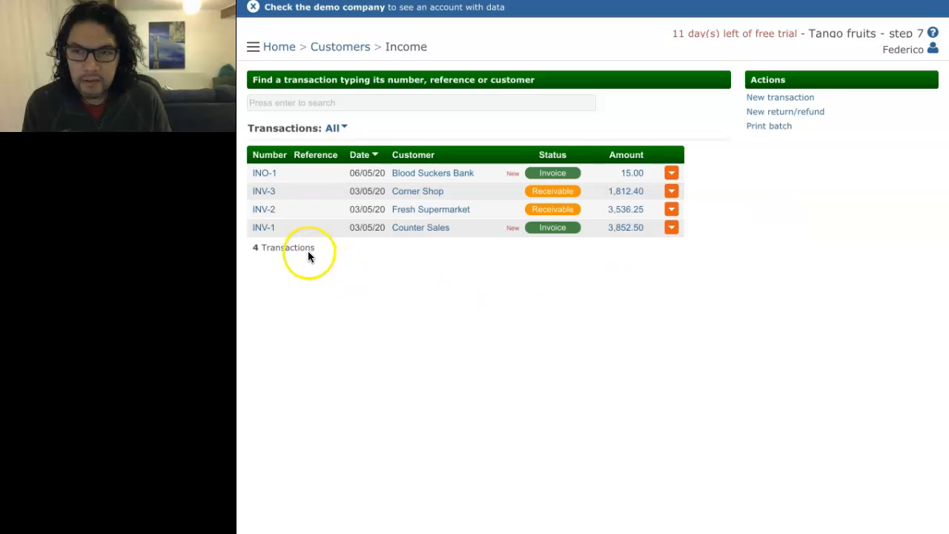
pyautogui.click(264, 177)
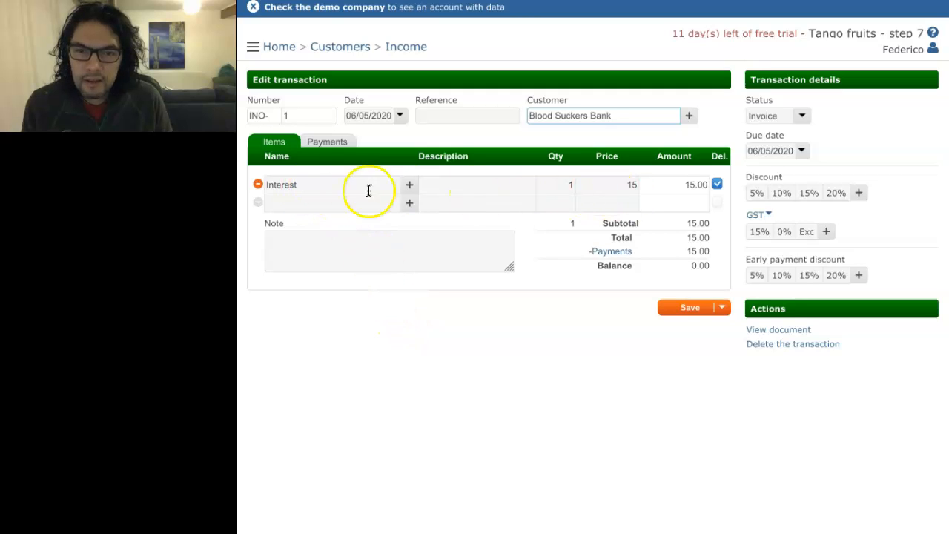
pyautogui.click(328, 142)
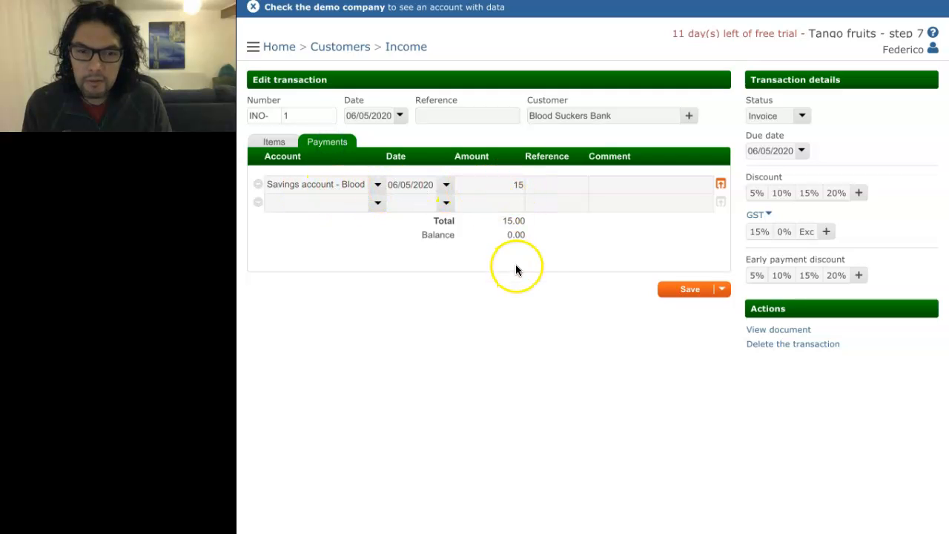
pyautogui.click(277, 143)
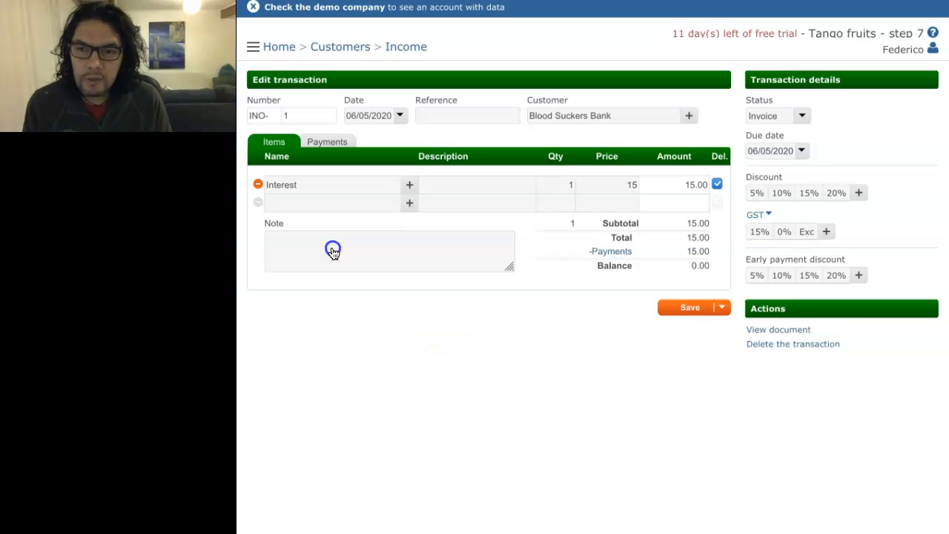
# Examine the items and payments of the Million Fees Bank interest transaction, EXP-6, in the supplier expenses list
pyautogui.click(333, 248)
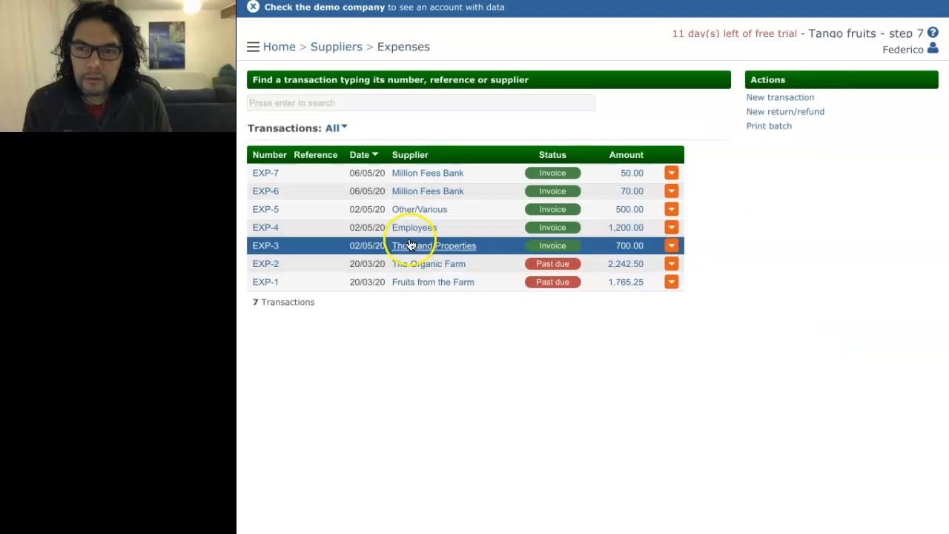
pyautogui.click(267, 193)
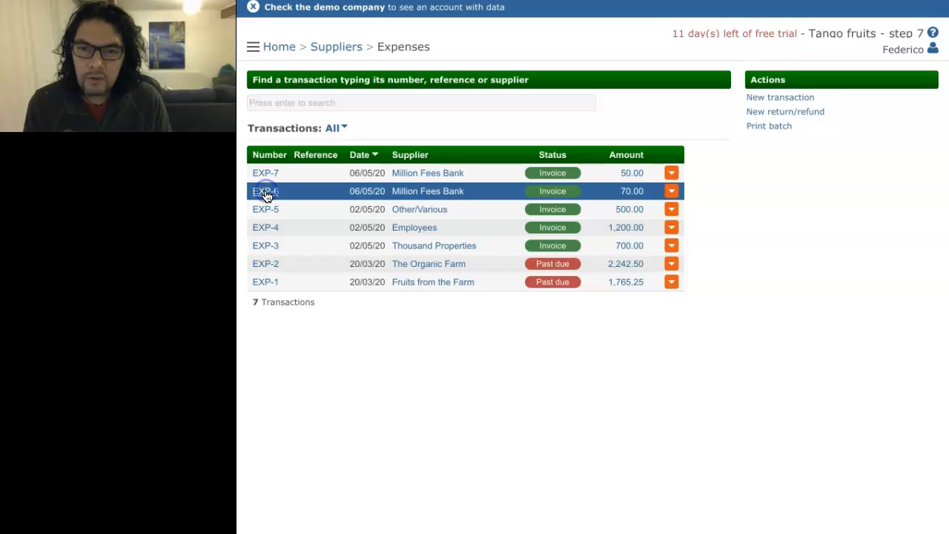
pyautogui.click(271, 197)
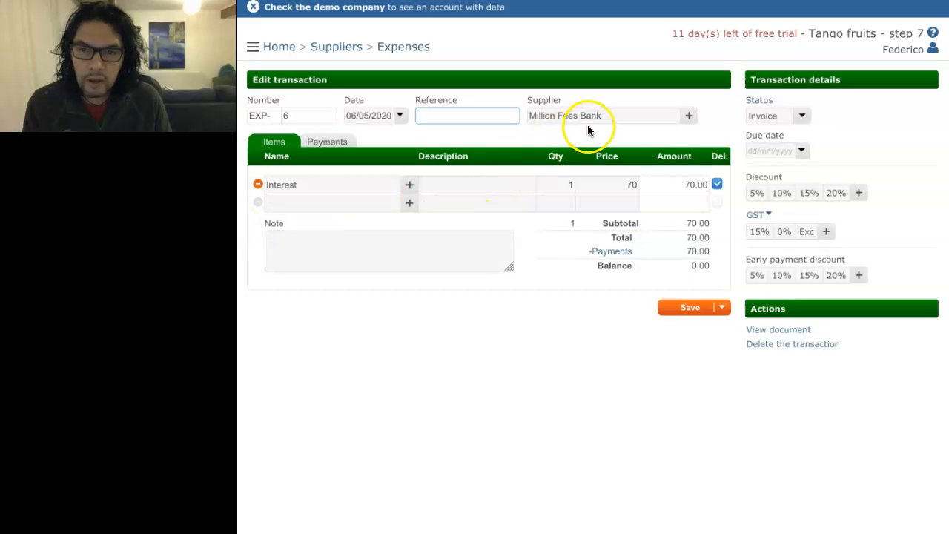
pyautogui.click(327, 142)
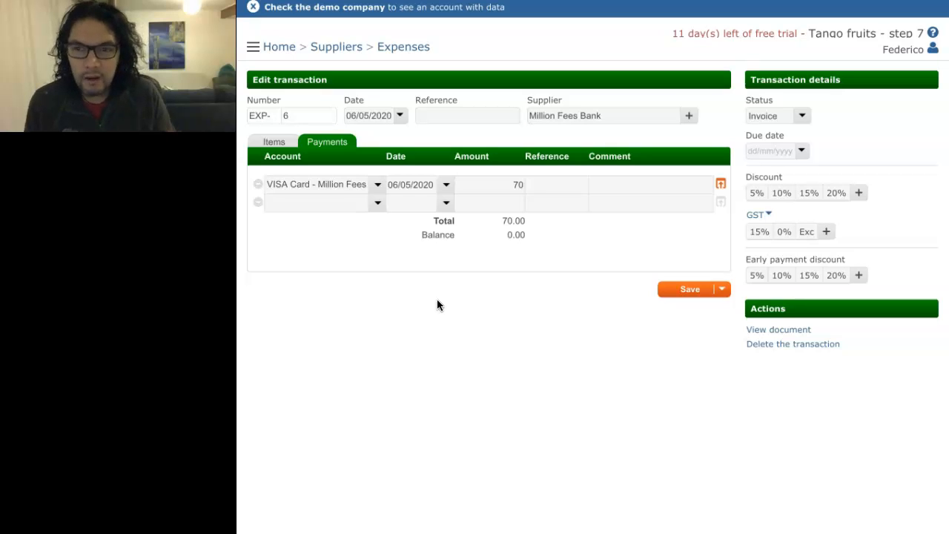
# Return to the supplier expenses list and examine the items and payments of the Million Fees Bank fees transaction, EXP-7
pyautogui.click(408, 49)
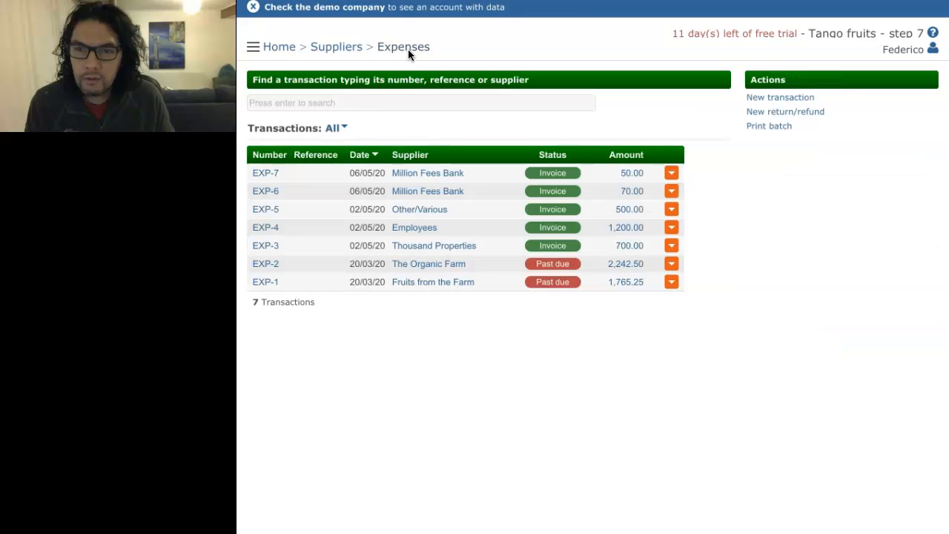
pyautogui.click(265, 175)
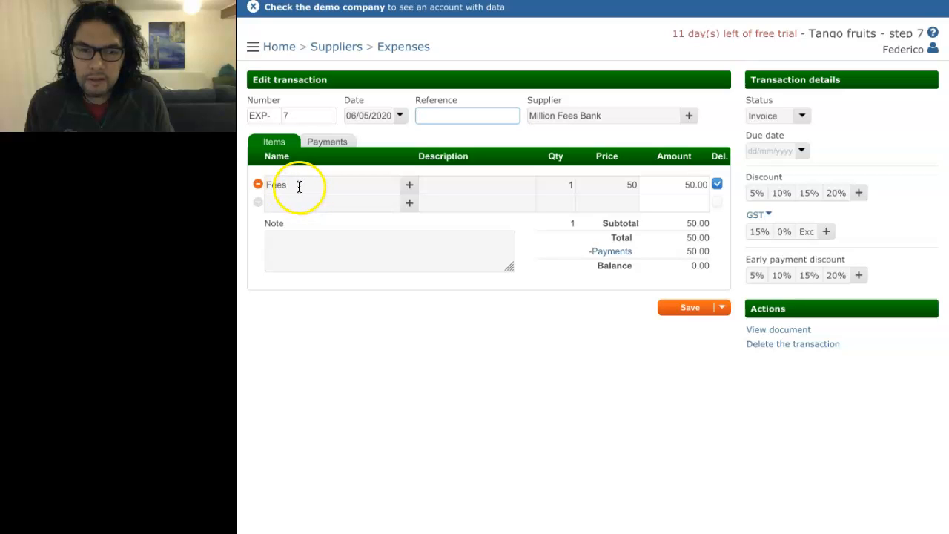
pyautogui.click(328, 143)
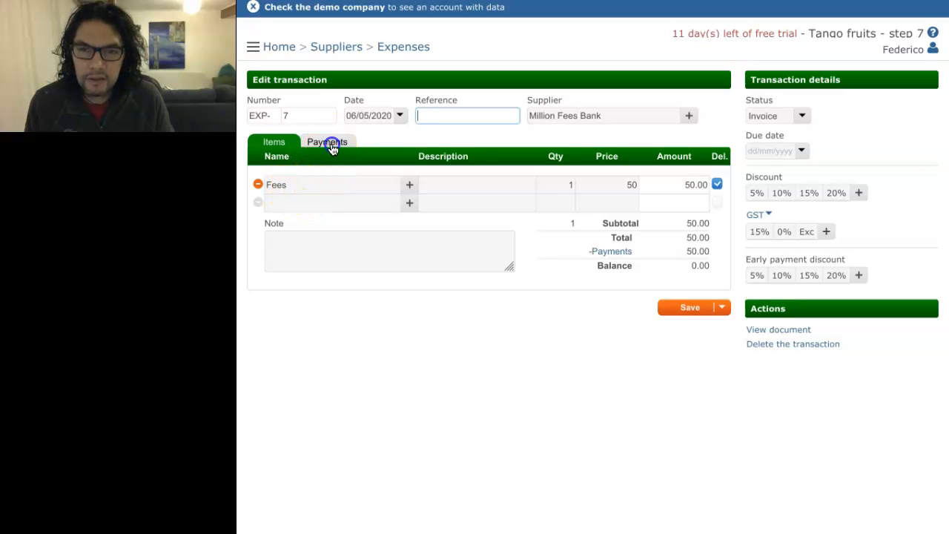
# Review the Other income and Other expenses details in the May 2020 profit report, reached from the home overview, and collapse both
pyautogui.click(282, 52)
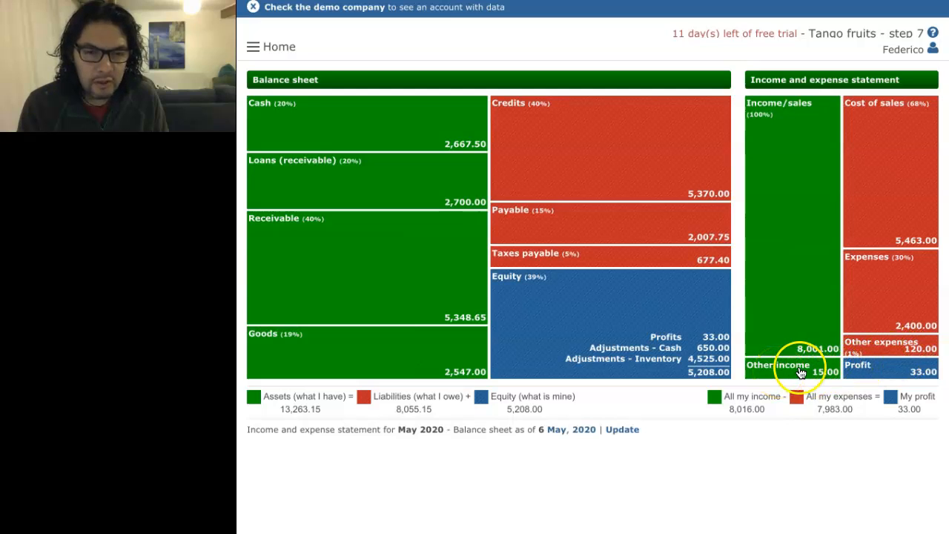
pyautogui.click(883, 350)
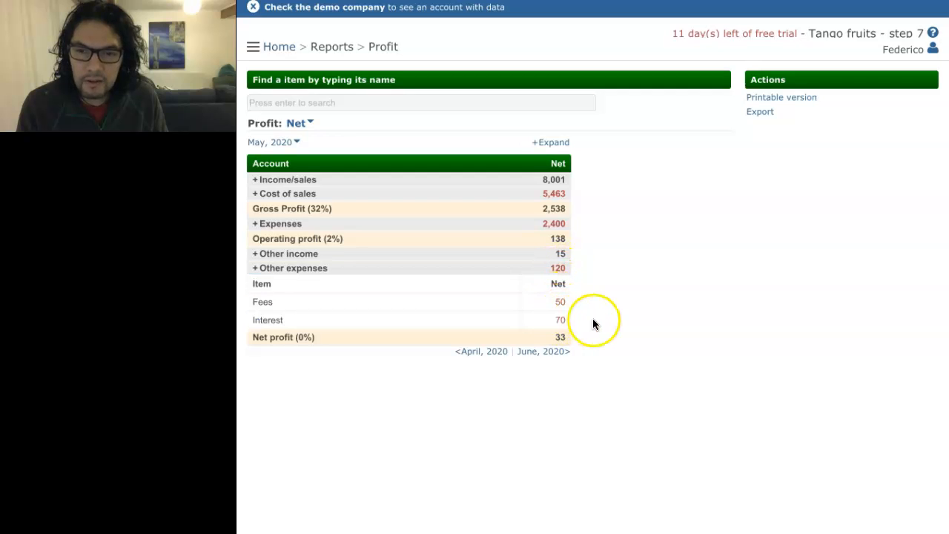
pyautogui.click(315, 255)
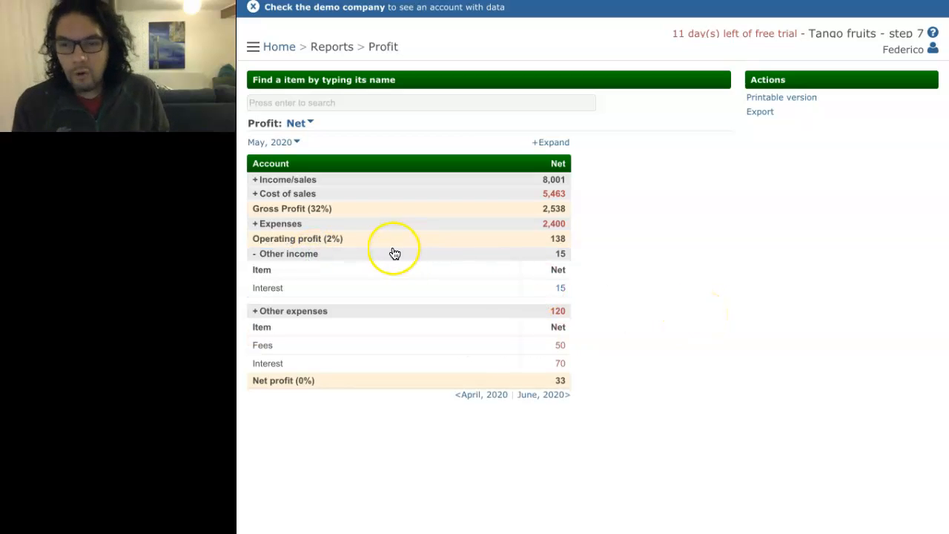
pyautogui.click(337, 257)
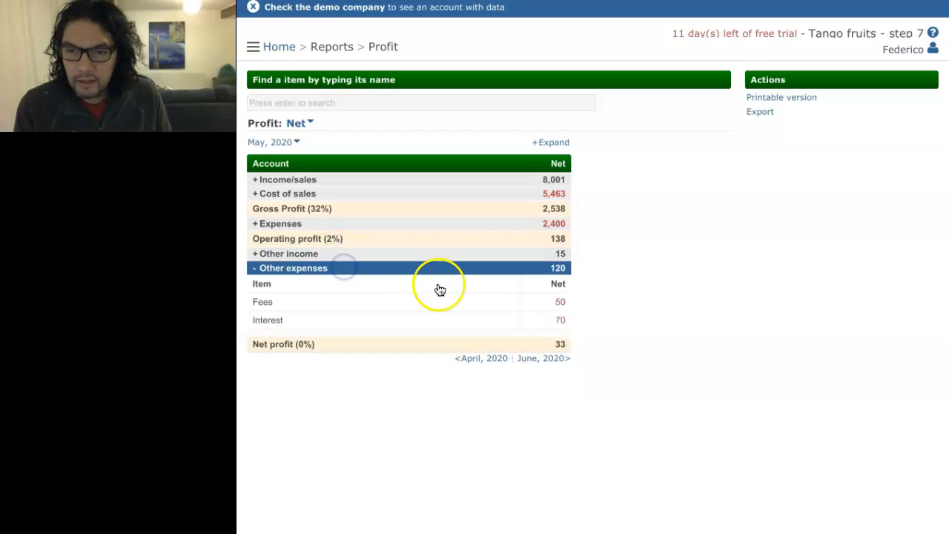
pyautogui.click(264, 271)
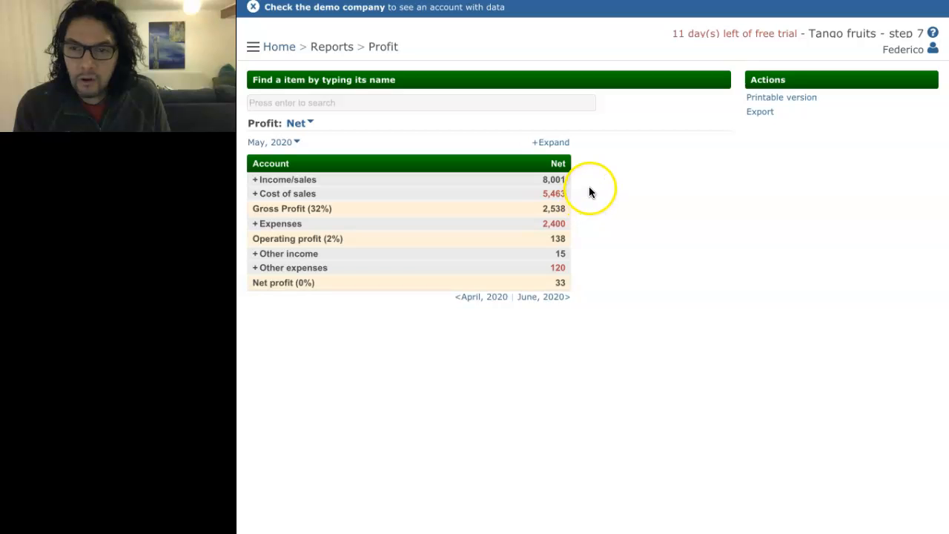